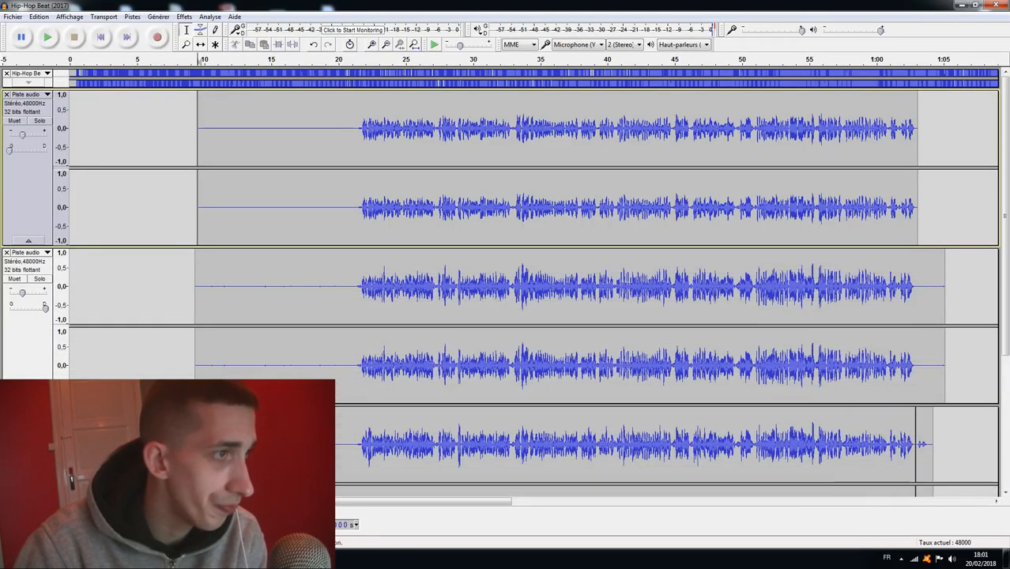
{"action": "scroll", "coordinate": [419, 236], "scroll_direction": "down", "scroll_amount": 1}
{"action": "scroll", "coordinate": [335, 184], "scroll_direction": "up", "scroll_amount": 1}
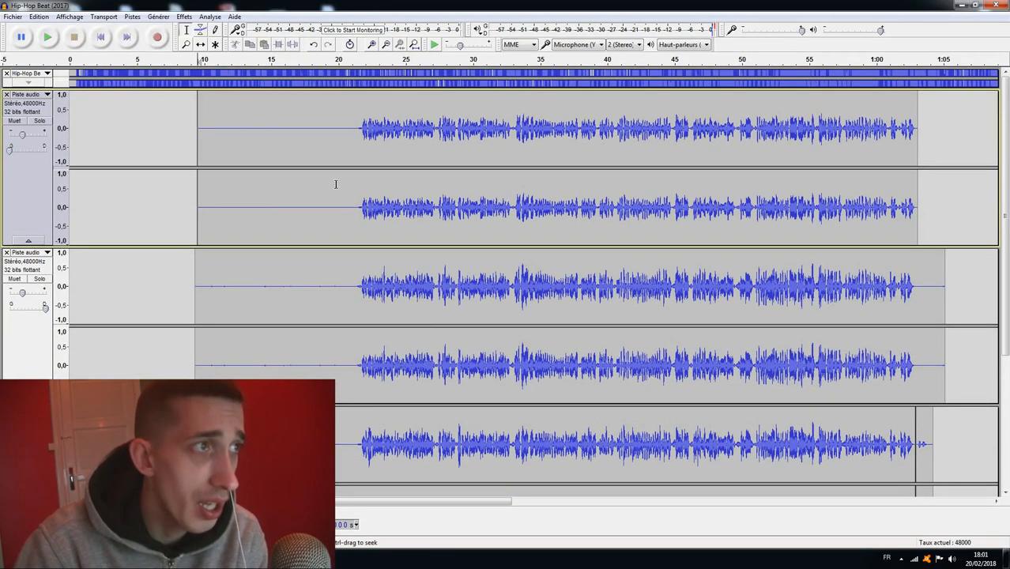
{"action": "left_click", "coordinate": [354, 127]}
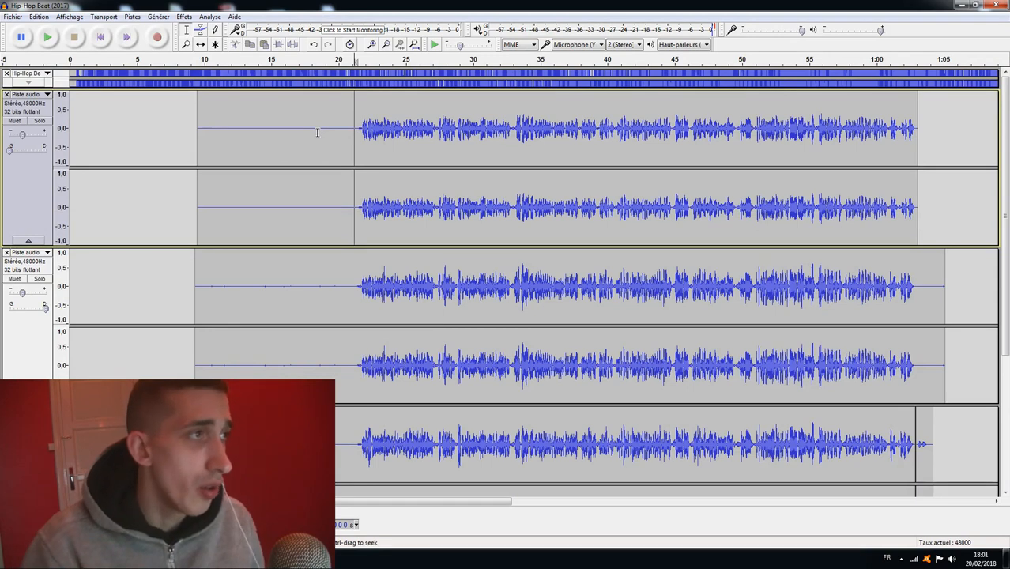
{"action": "scroll", "coordinate": [310, 204], "scroll_direction": "down", "scroll_amount": 3}
{"action": "left_click", "coordinate": [323, 221]}
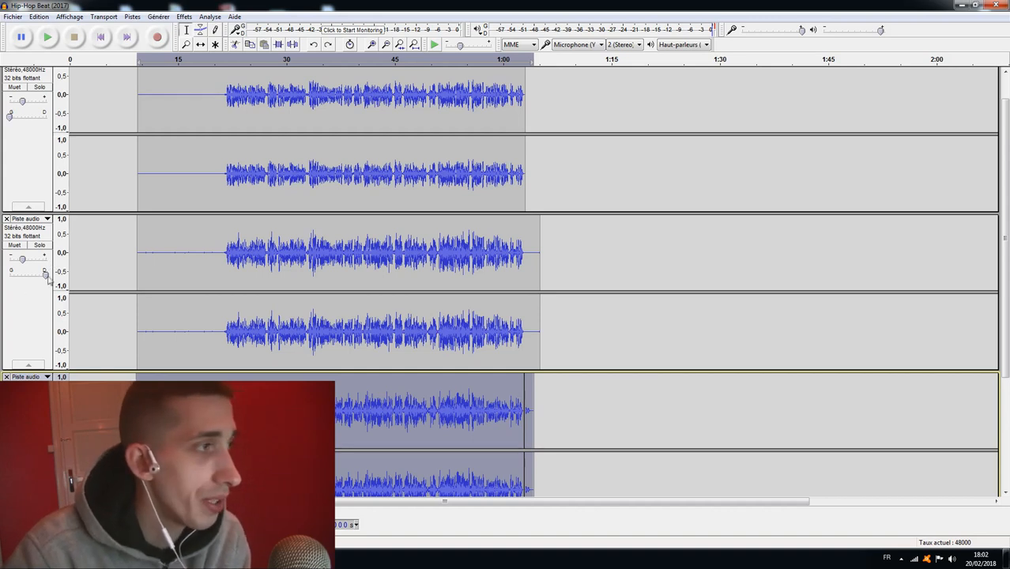
Examine the pan settings of the first two vocal tracks and the gain setting of the third.
{"action": "left_click_drag", "start_coordinate": [45, 275], "coordinate": [36, 278]}
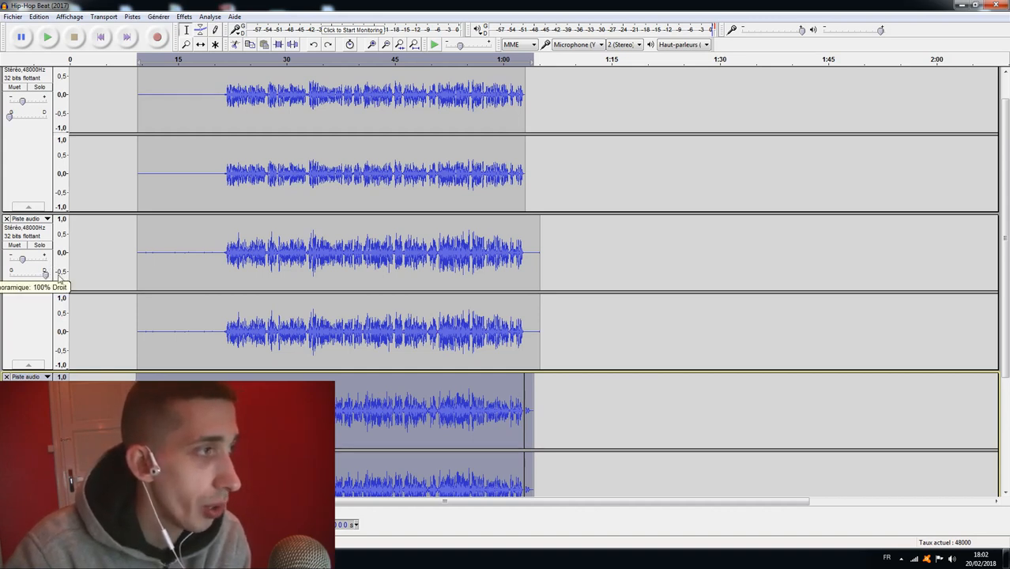
{"action": "left_click_drag", "start_coordinate": [10, 116], "coordinate": [23, 118]}
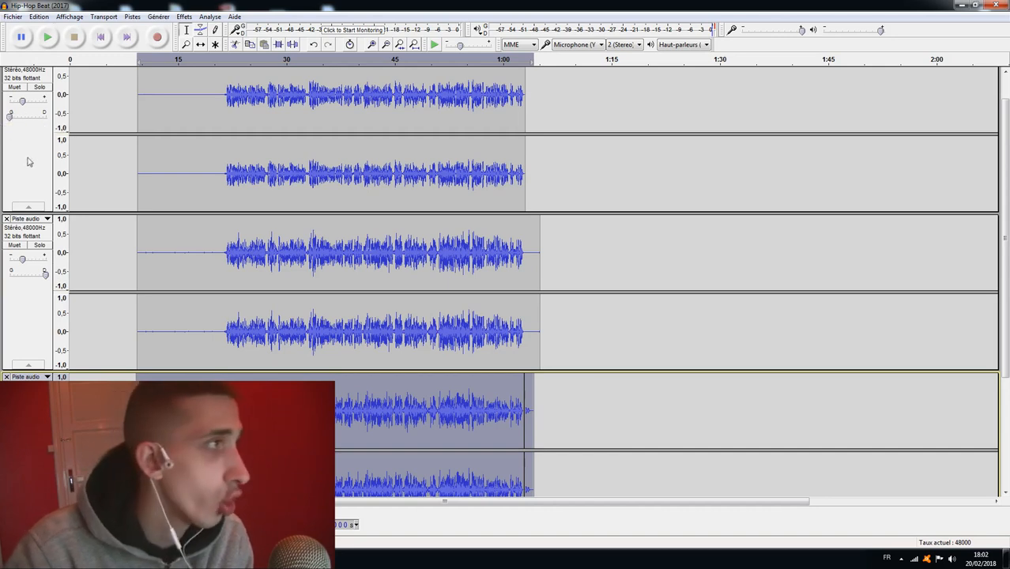
{"action": "scroll", "coordinate": [28, 161], "scroll_direction": "up", "scroll_amount": 2}
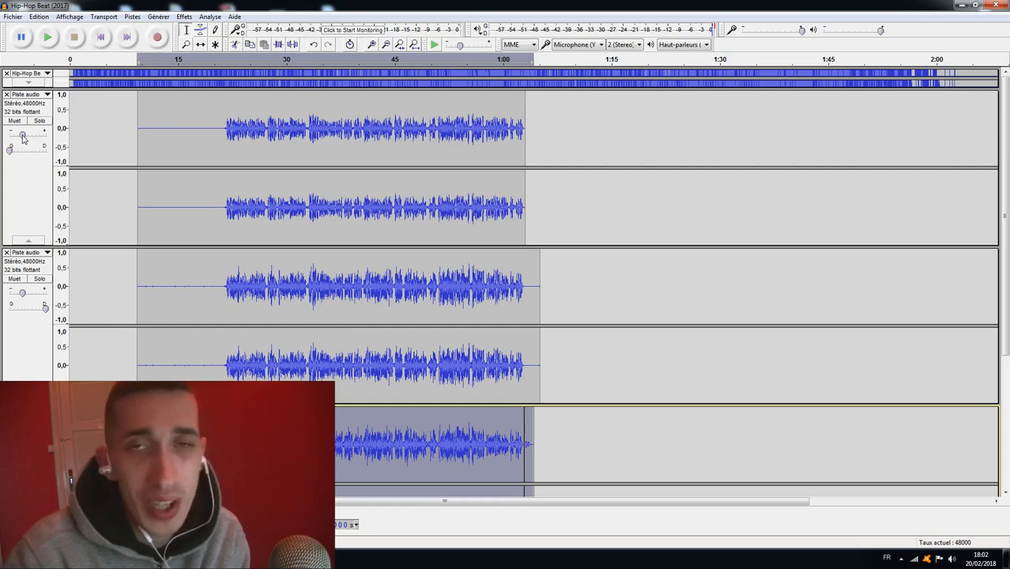
{"action": "scroll", "coordinate": [24, 297], "scroll_direction": "down", "scroll_amount": 8}
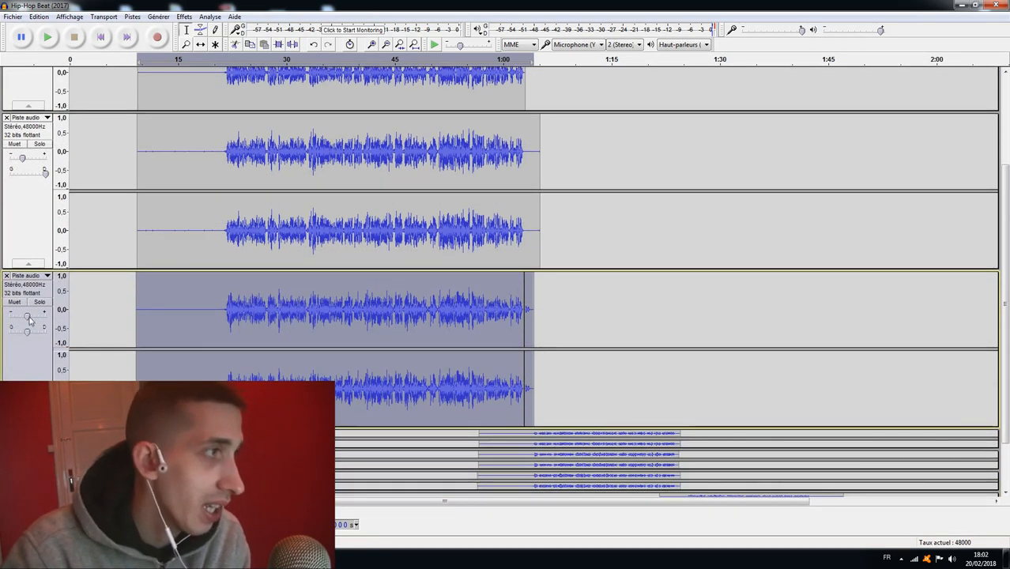
{"action": "double_click", "coordinate": [27, 318]}
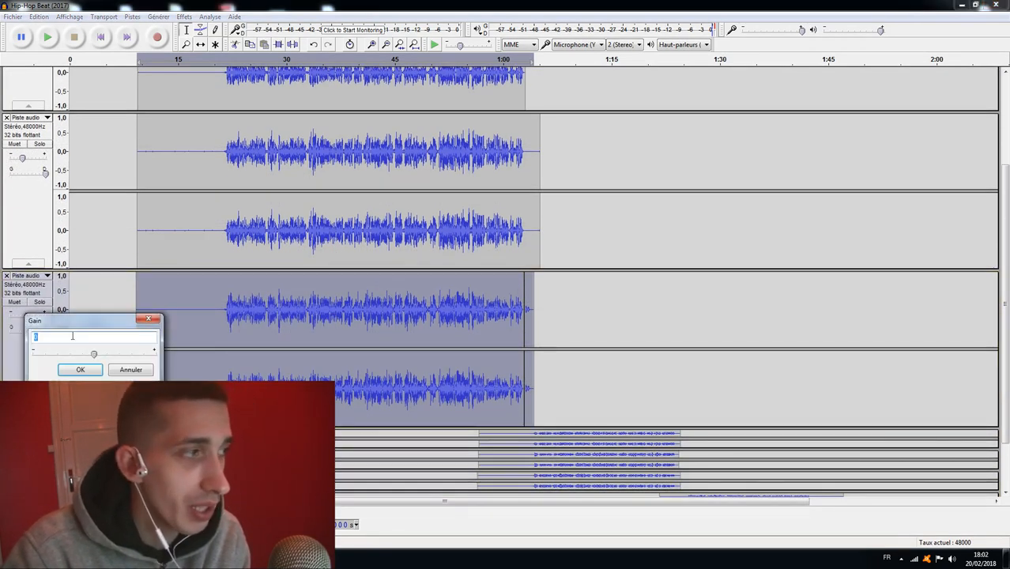
{"action": "left_click", "coordinate": [123, 369]}
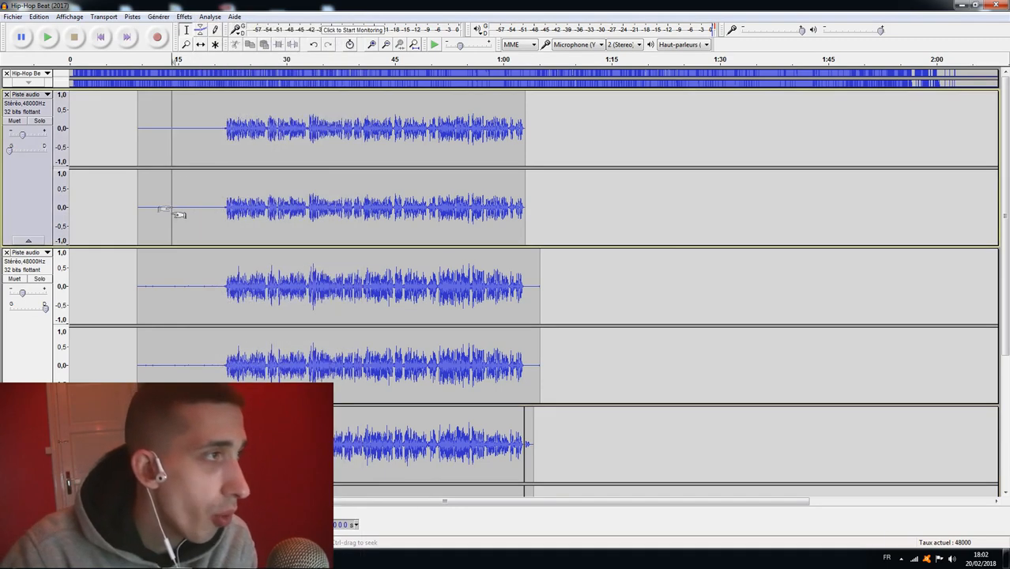
Select the silent lead-in before the voice in the first vocal track and view the Noise Reduction settings.
{"action": "left_click_drag", "start_coordinate": [222, 128], "coordinate": [138, 128]}
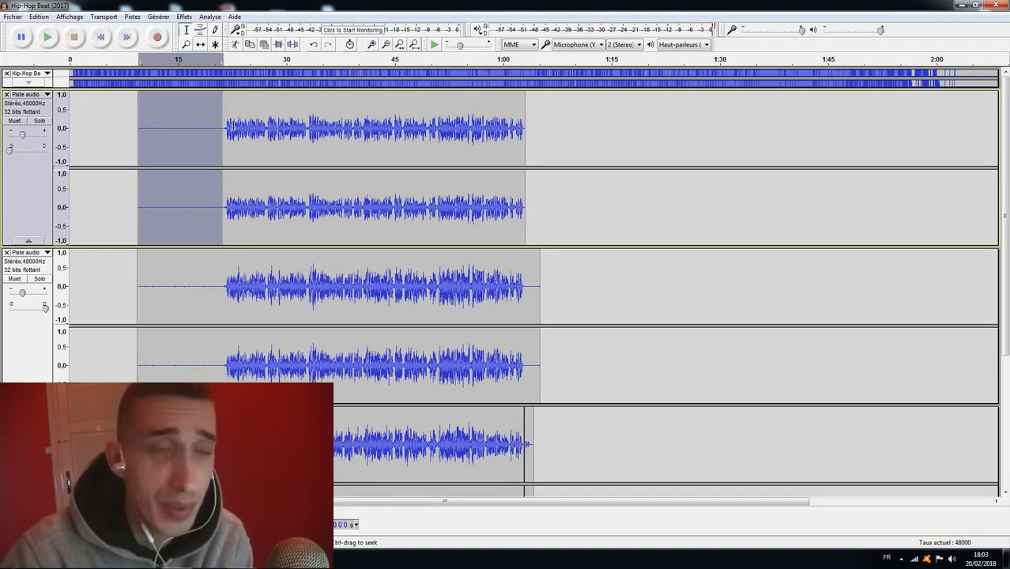
{"action": "left_click", "coordinate": [184, 17]}
{"action": "left_click", "coordinate": [241, 268]}
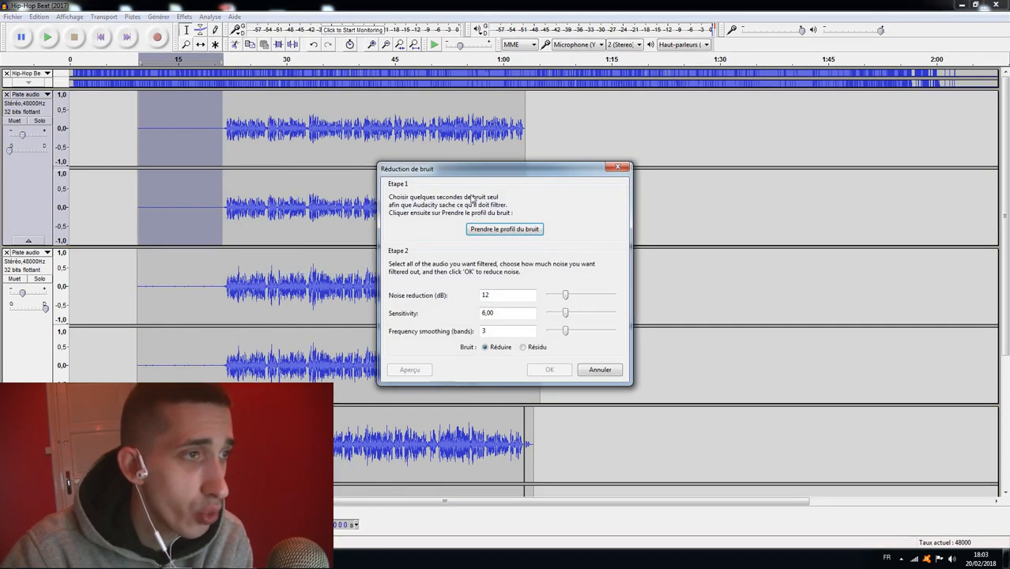
{"action": "left_click", "coordinate": [598, 369]}
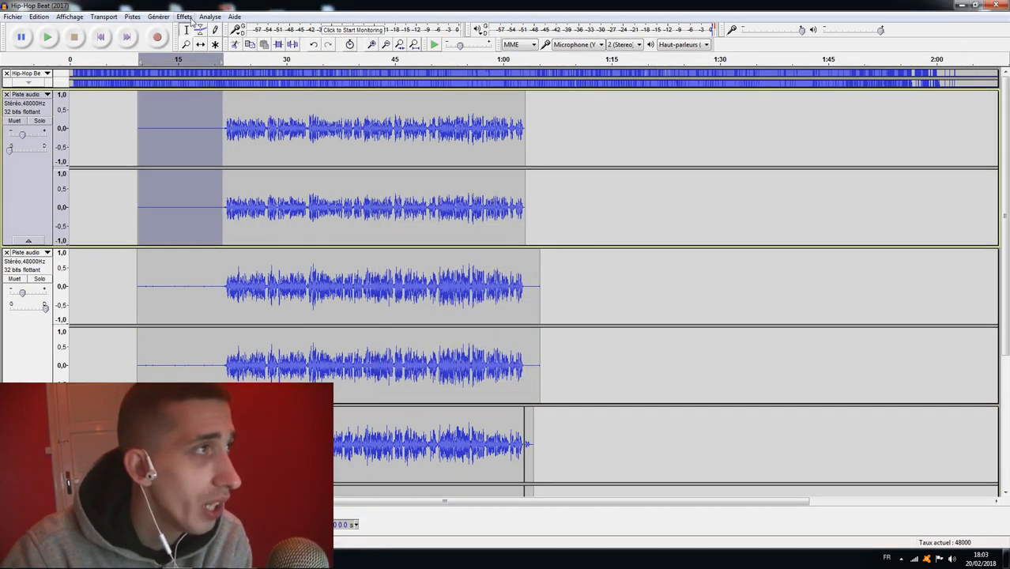
{"action": "left_click", "coordinate": [184, 16]}
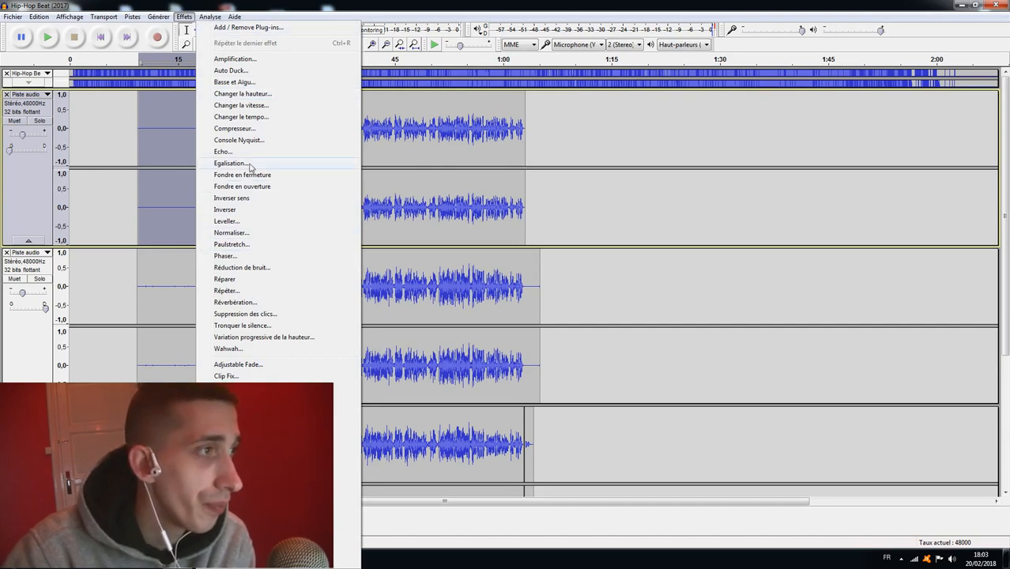
{"action": "left_click", "coordinate": [249, 268]}
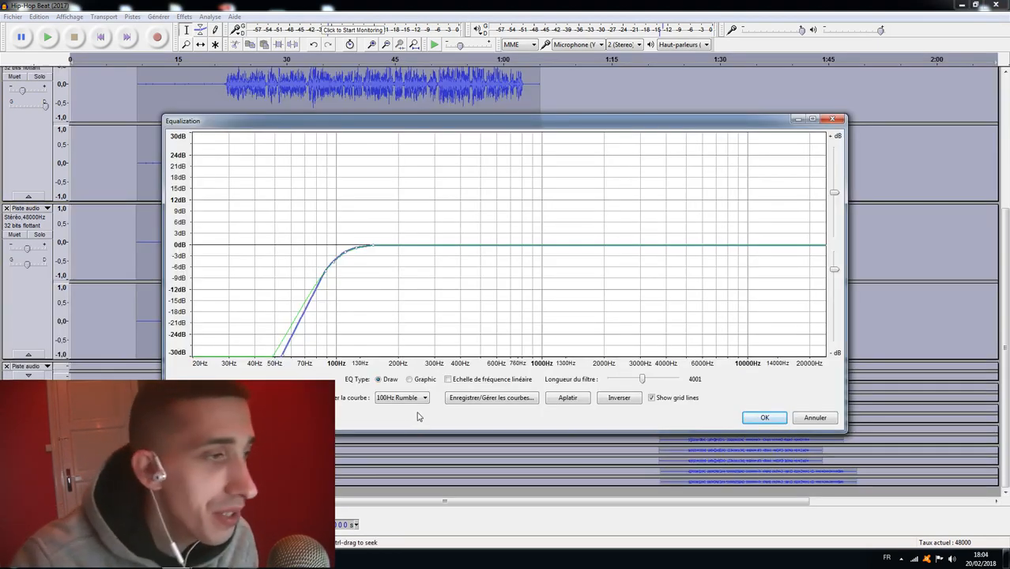
View the Equalization effect for the selected tracks and choose the 100Hz Rumble curve.
{"action": "left_click", "coordinate": [814, 417]}
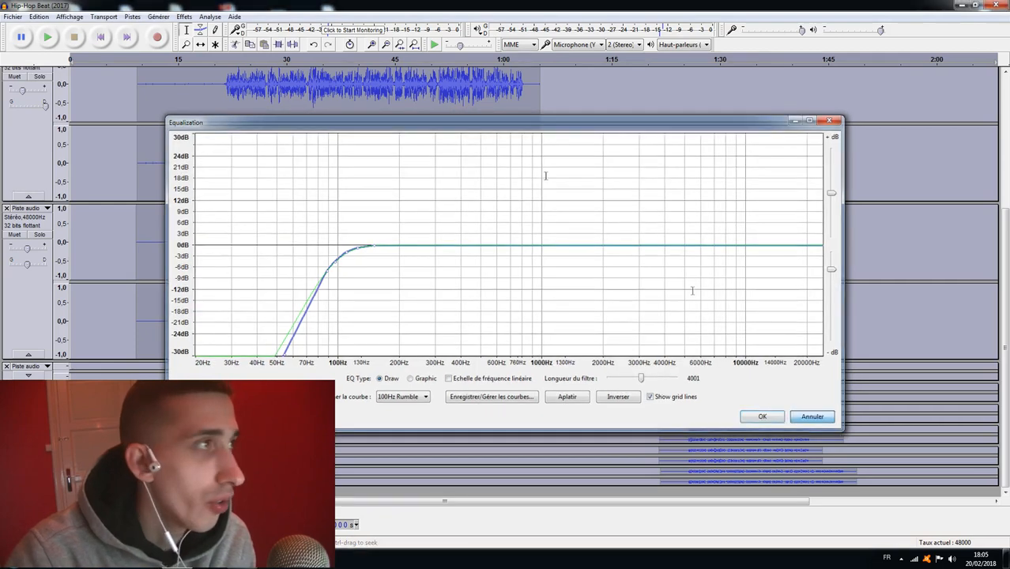
{"action": "left_click", "coordinate": [184, 16]}
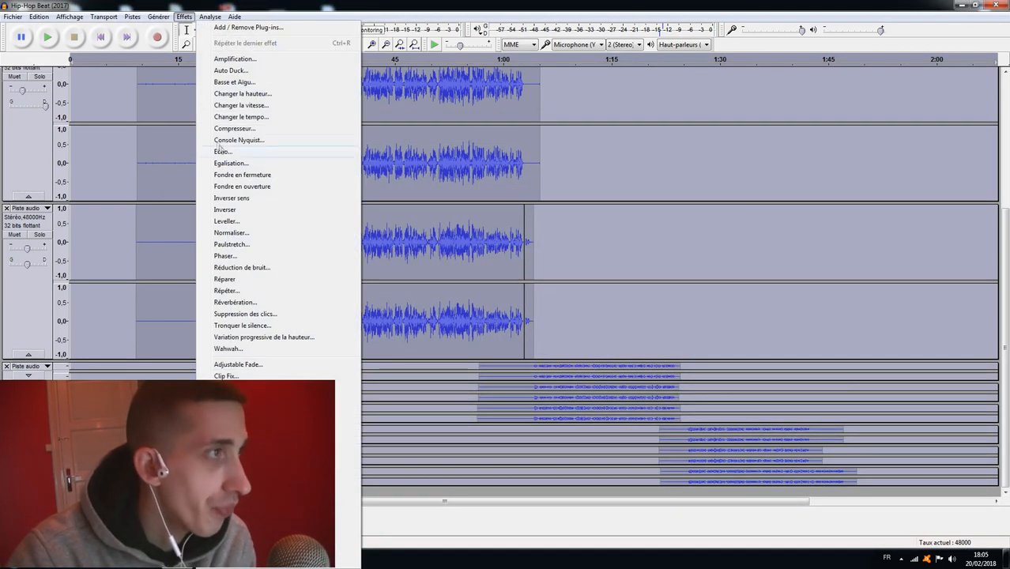
{"action": "left_click", "coordinate": [226, 162]}
{"action": "left_click", "coordinate": [392, 398]}
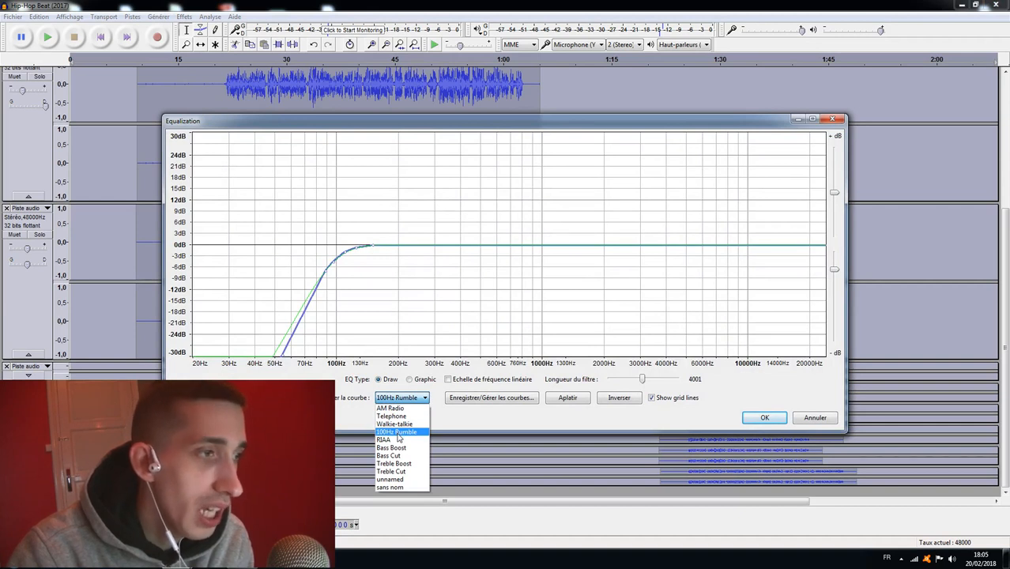
{"action": "left_click", "coordinate": [397, 432]}
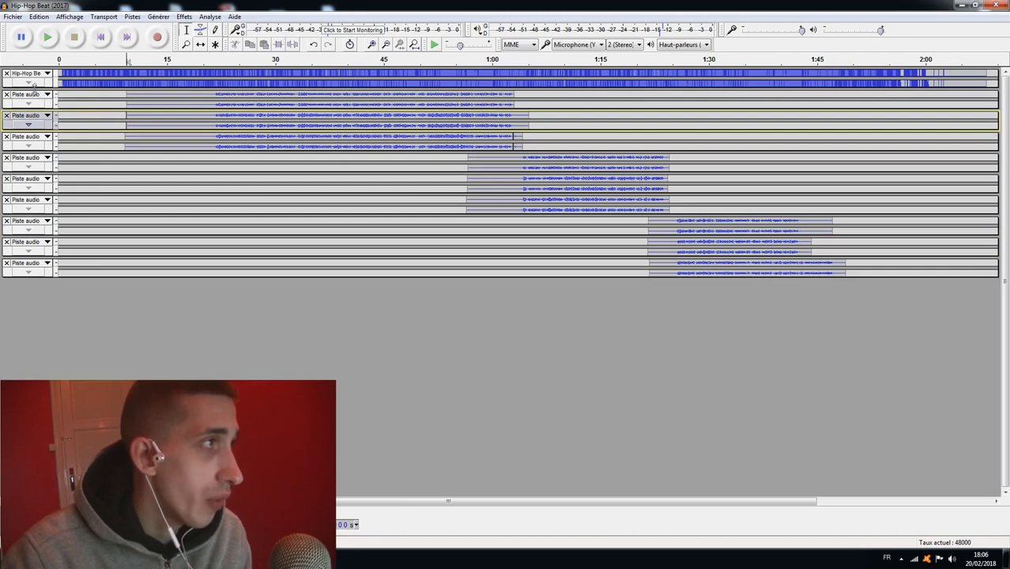
{"action": "left_click", "coordinate": [30, 104]}
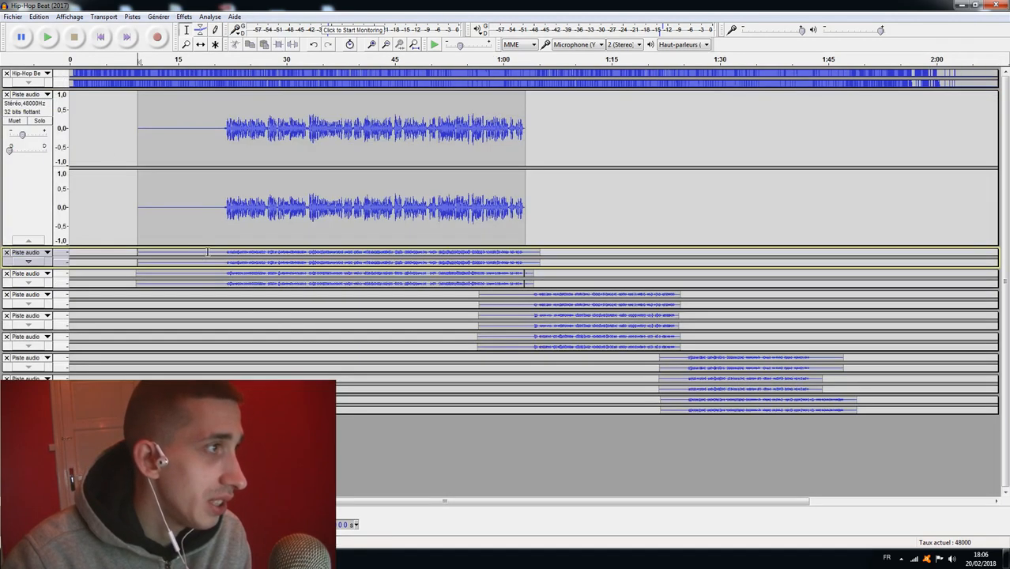
{"action": "left_click_drag", "start_coordinate": [137, 133], "coordinate": [223, 133]}
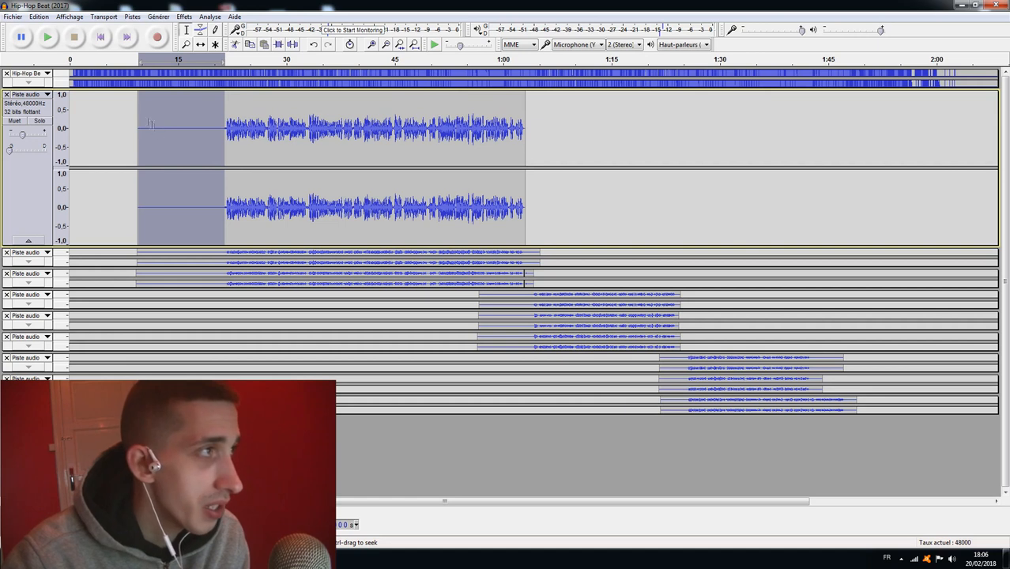
{"action": "left_click", "coordinate": [237, 454]}
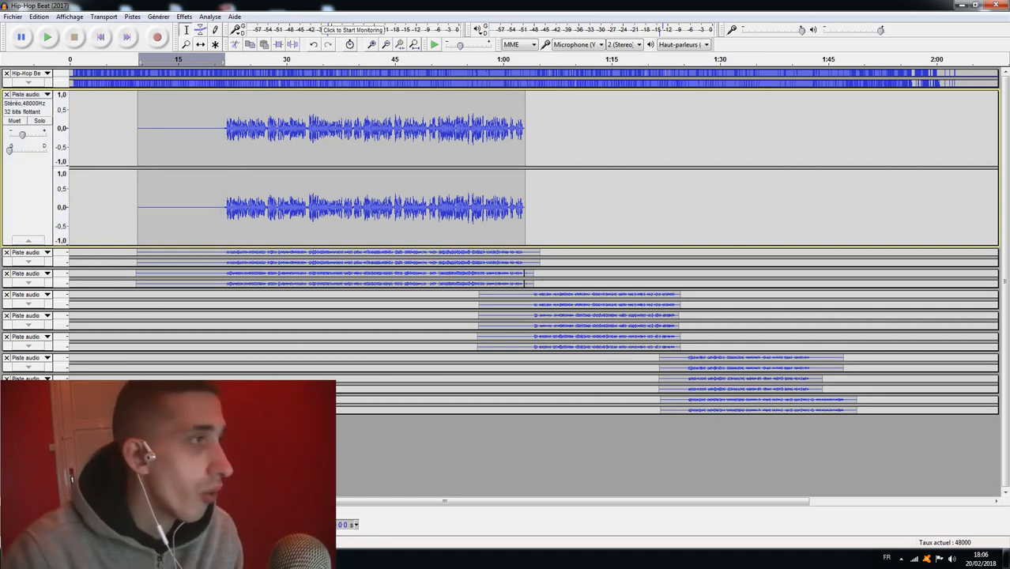
Record a short test take from the start of the first vocal clip and mute its new track.
{"action": "left_click", "coordinate": [136, 195]}
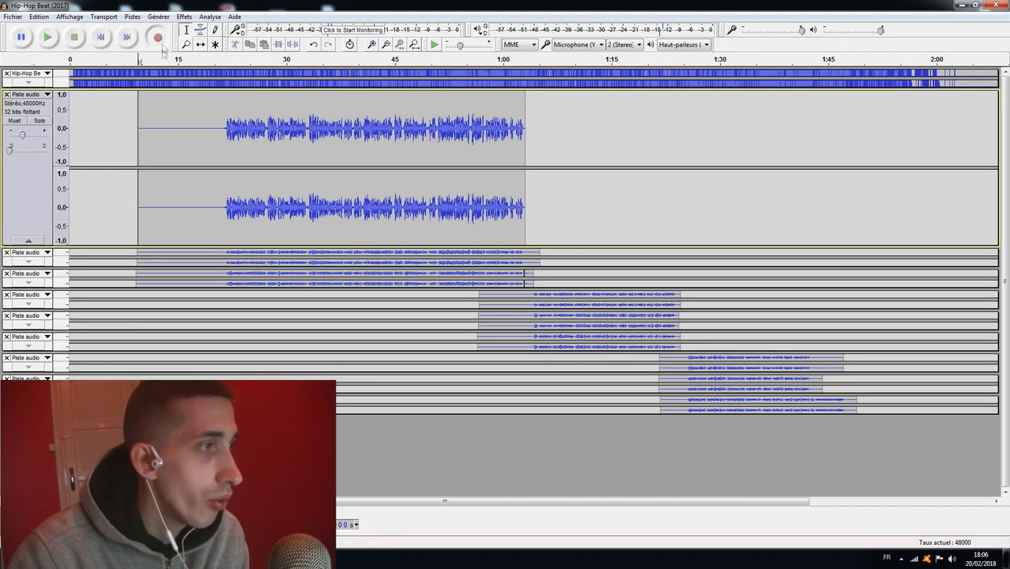
{"action": "left_click", "coordinate": [158, 37]}
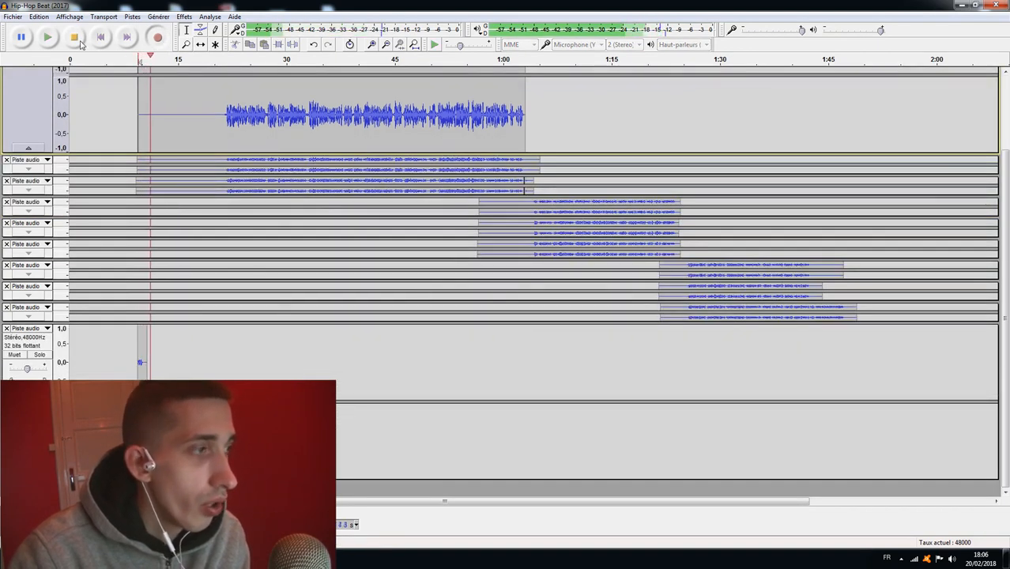
{"action": "key", "text": "space"}
{"action": "left_click", "coordinate": [14, 355]}
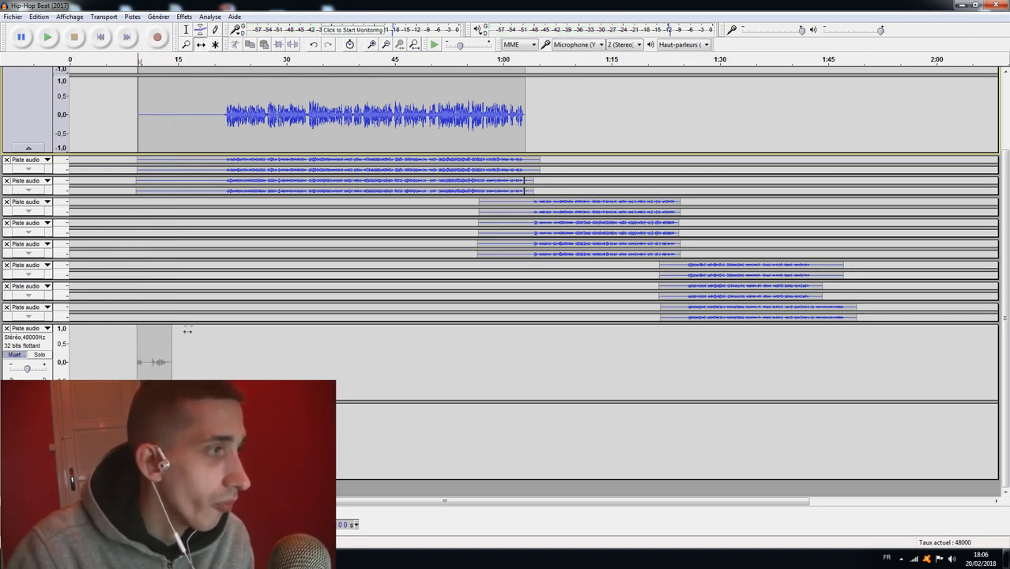
Shift the muted test clip along the timeline so it ends just before the voice starts, at about 0:21.
{"action": "left_click_drag", "start_coordinate": [159, 364], "coordinate": [195, 364]}
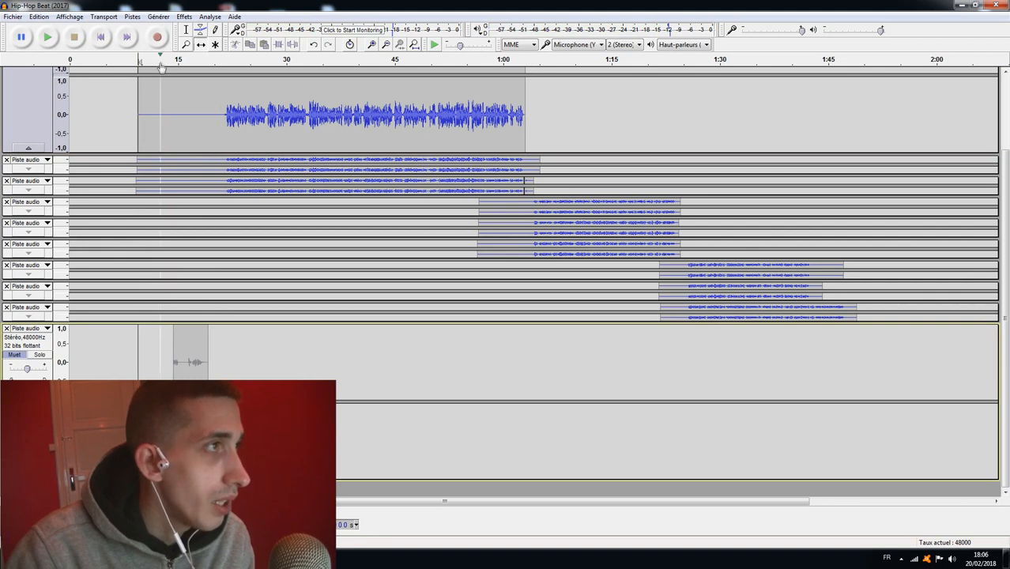
{"action": "left_click", "coordinate": [187, 31]}
{"action": "scroll", "coordinate": [223, 102], "scroll_direction": "up", "scroll_amount": 3}
{"action": "left_click", "coordinate": [224, 101]}
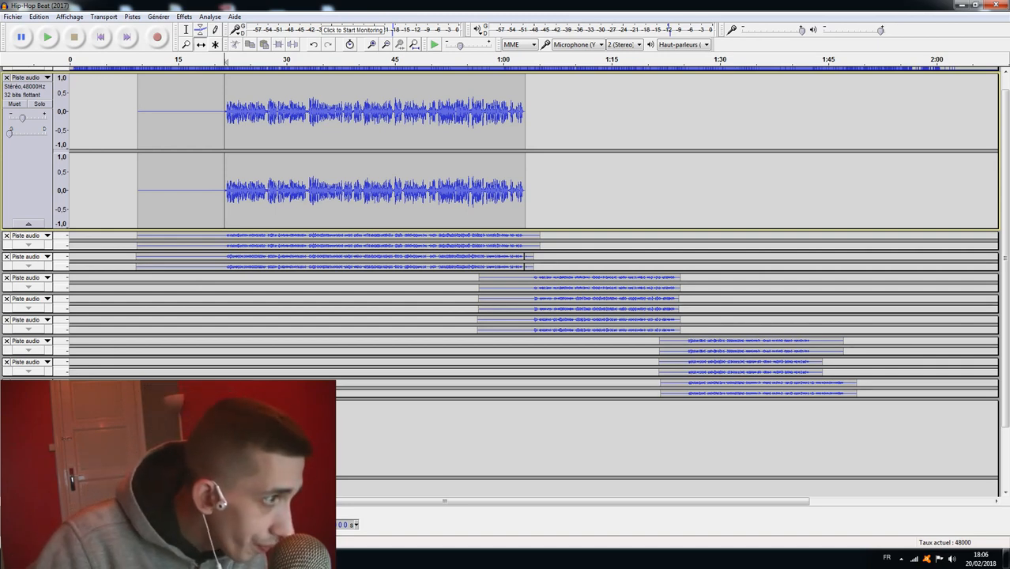
{"action": "left_click", "coordinate": [15, 430]}
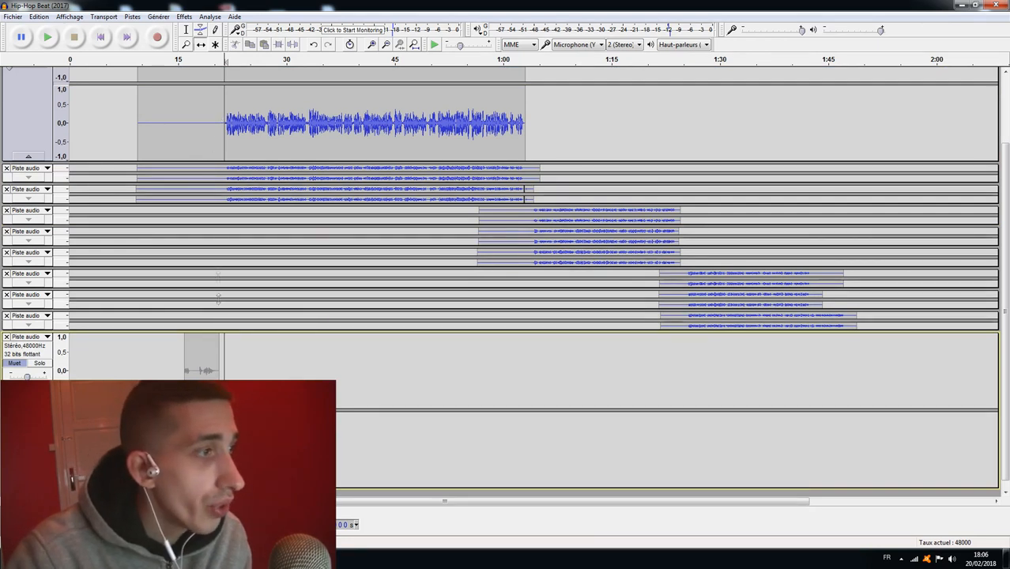
{"action": "left_click_drag", "start_coordinate": [205, 353], "coordinate": [208, 353]}
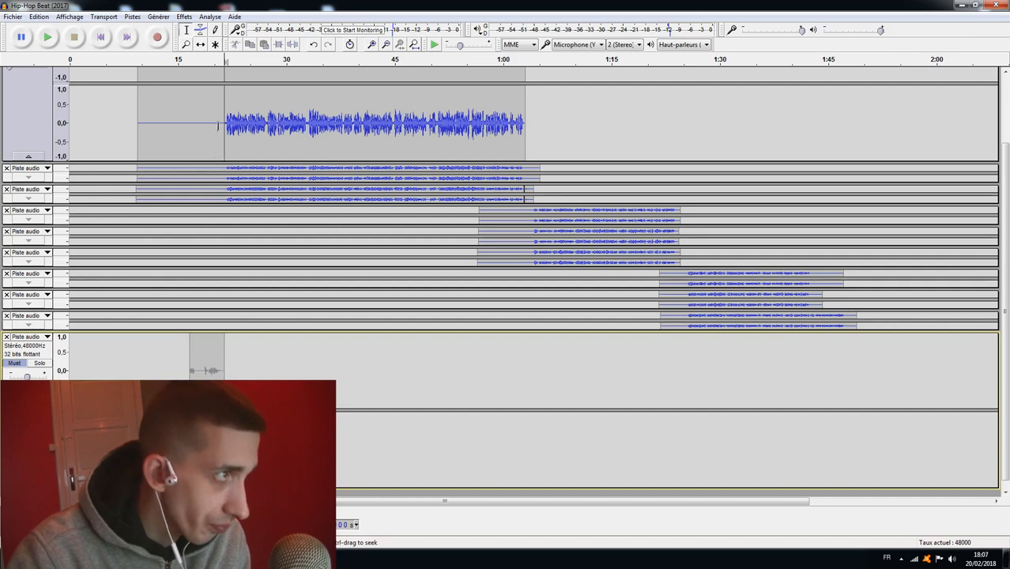
Delete the silent lead-in from the first vocal track and shift the remaining clip back to start at about 0:21.
{"action": "left_click_drag", "start_coordinate": [230, 126], "coordinate": [145, 132]}
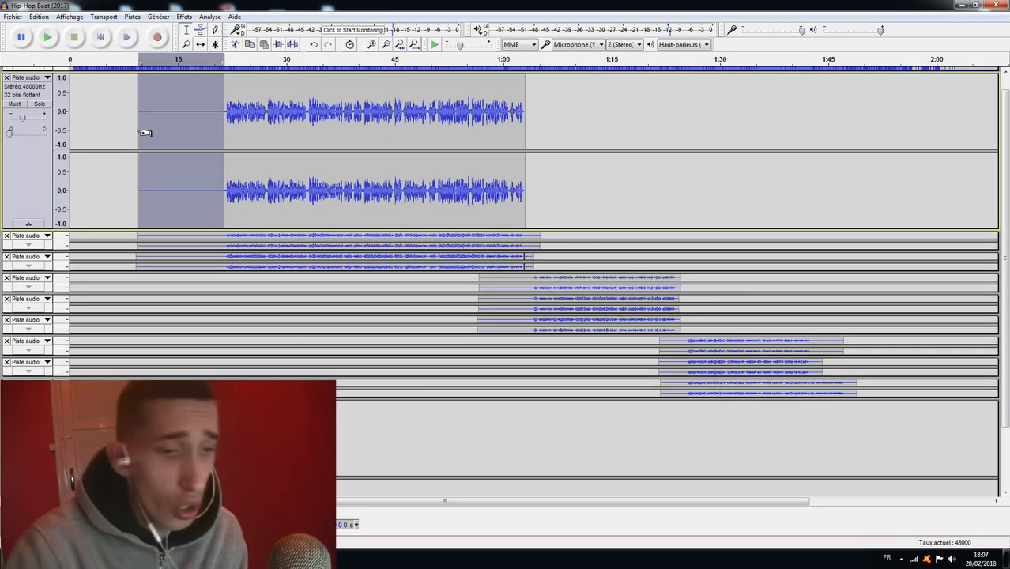
{"action": "key", "text": "Delete"}
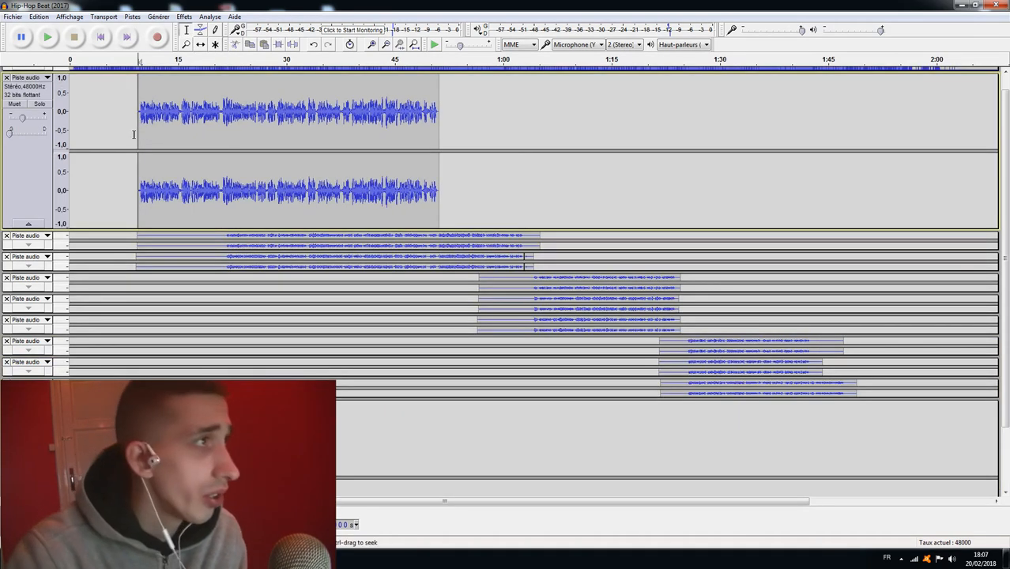
{"action": "left_click", "coordinate": [202, 45]}
{"action": "left_click_drag", "start_coordinate": [196, 131], "coordinate": [290, 131]}
{"action": "left_click_drag", "start_coordinate": [286, 131], "coordinate": [281, 131]}
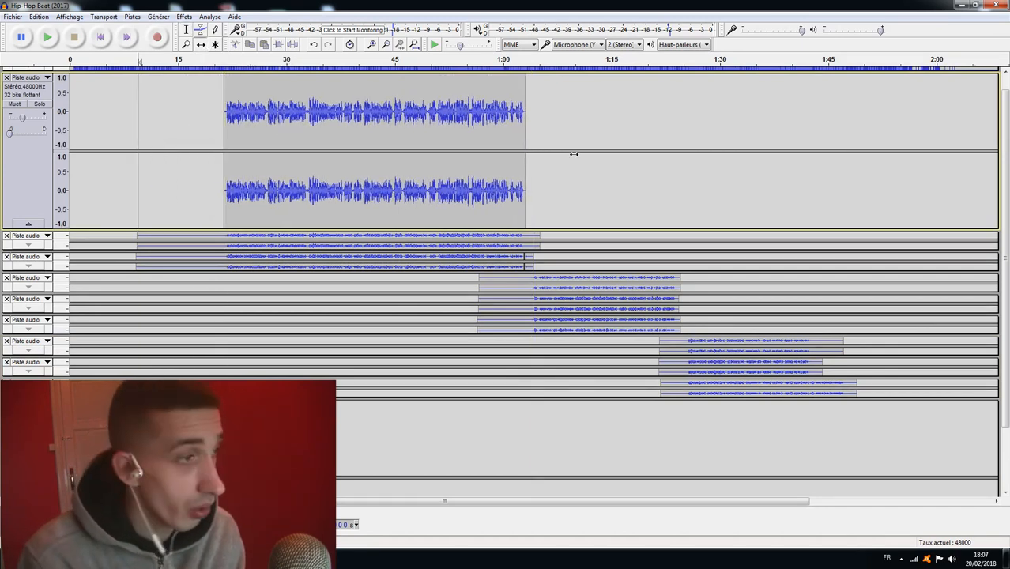
{"action": "left_click", "coordinate": [187, 31]}
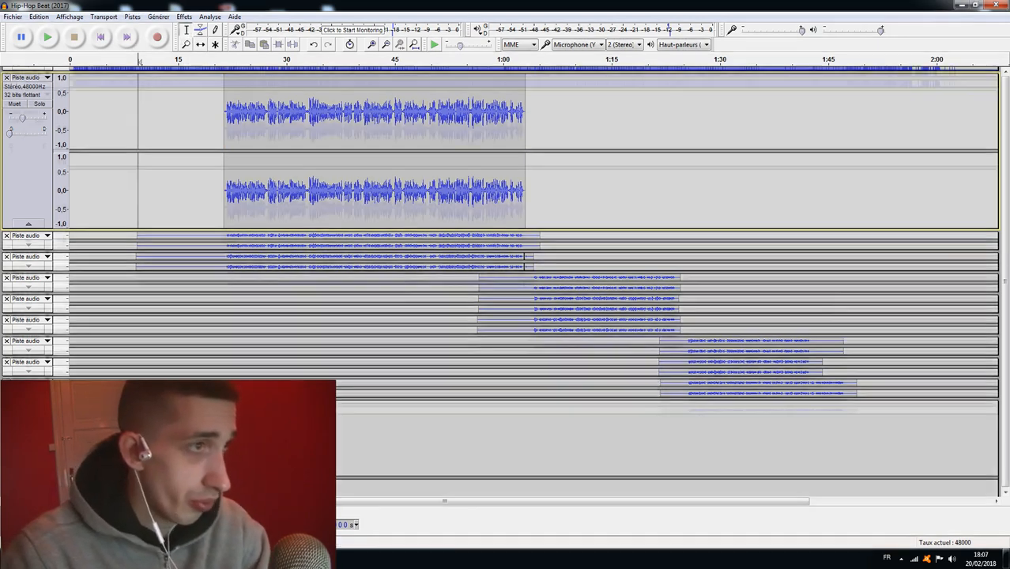
{"action": "scroll", "coordinate": [534, 158], "scroll_direction": "up", "scroll_amount": 1}
{"action": "left_click_drag", "start_coordinate": [542, 147], "coordinate": [514, 154]}
{"action": "left_click", "coordinate": [653, 159]}
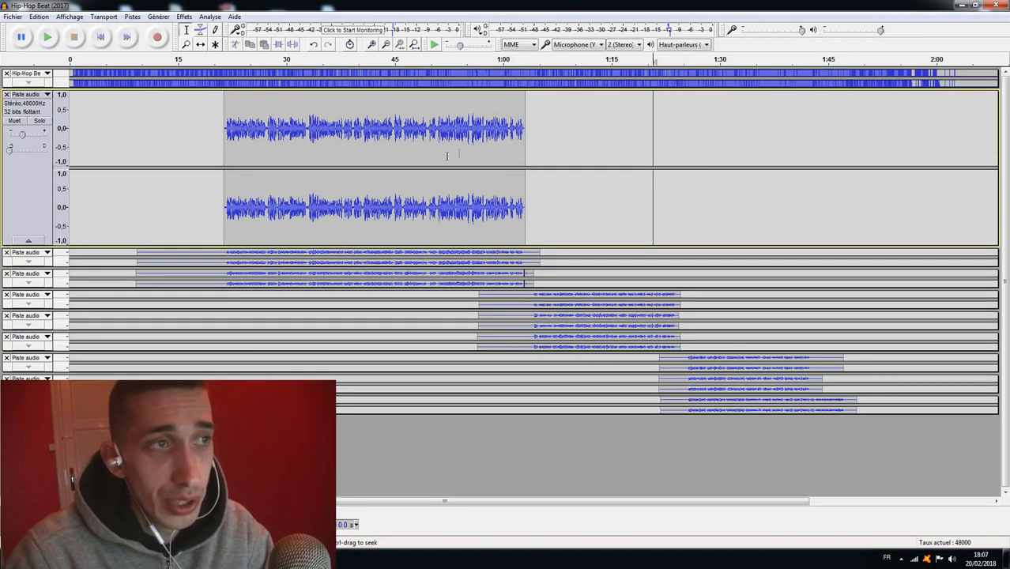
{"action": "left_click_drag", "start_coordinate": [615, 140], "coordinate": [407, 154]}
{"action": "left_click", "coordinate": [696, 143]}
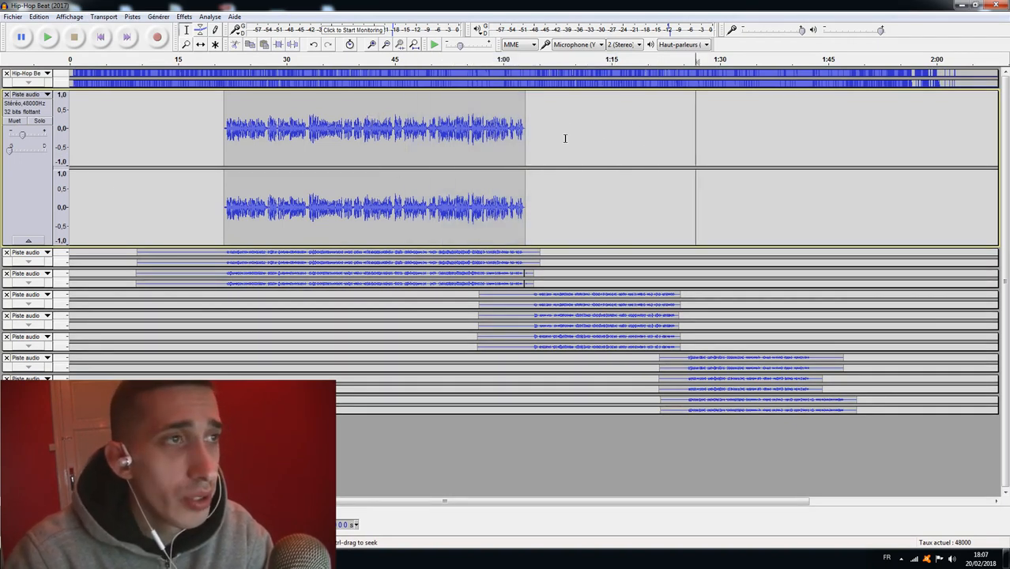
{"action": "left_click", "coordinate": [677, 293]}
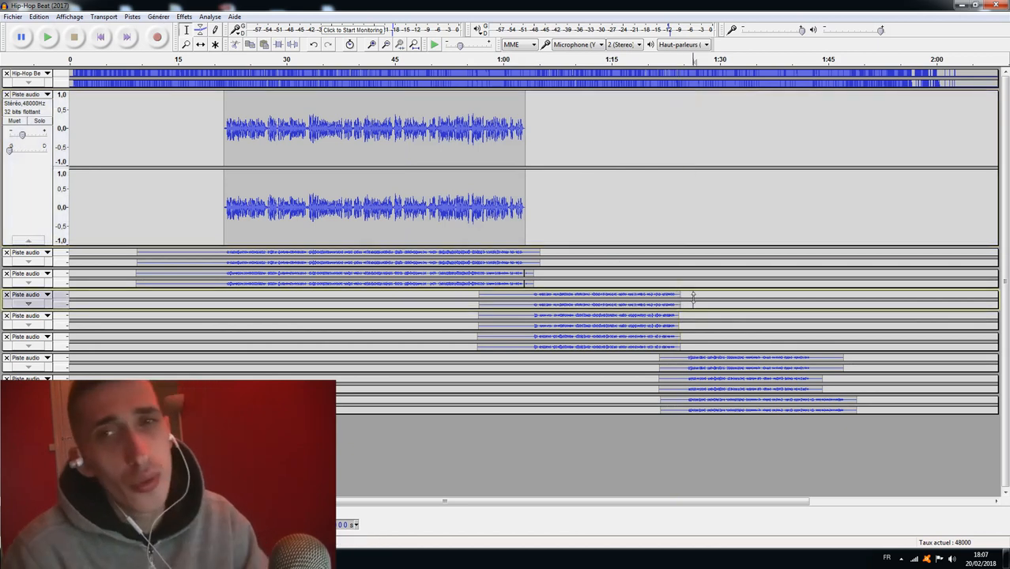